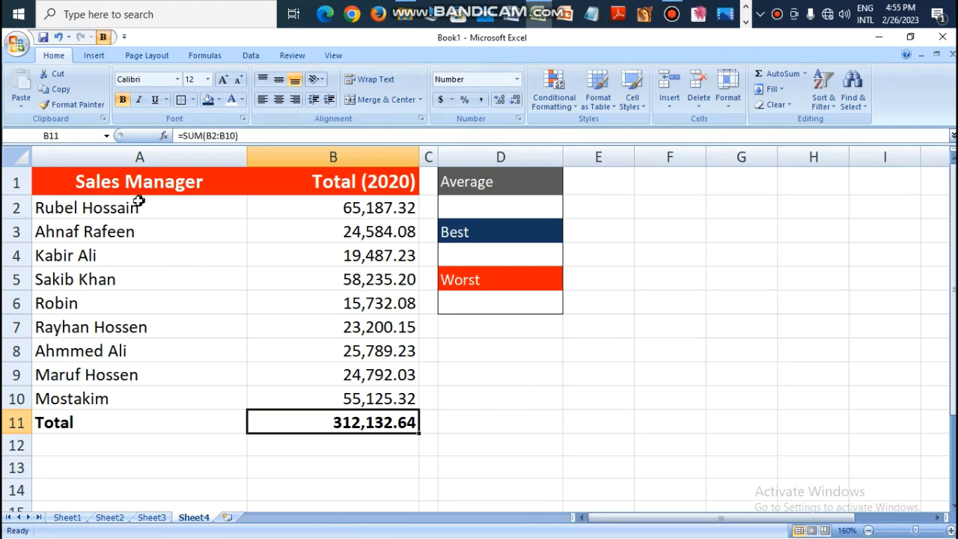
# Step: Examine the sales manager names, their 2020 totals in B2:B10, and the empty result cells under Average, Best and Worst
pyautogui.moveTo(128, 210); pyautogui.dragTo(111, 388)
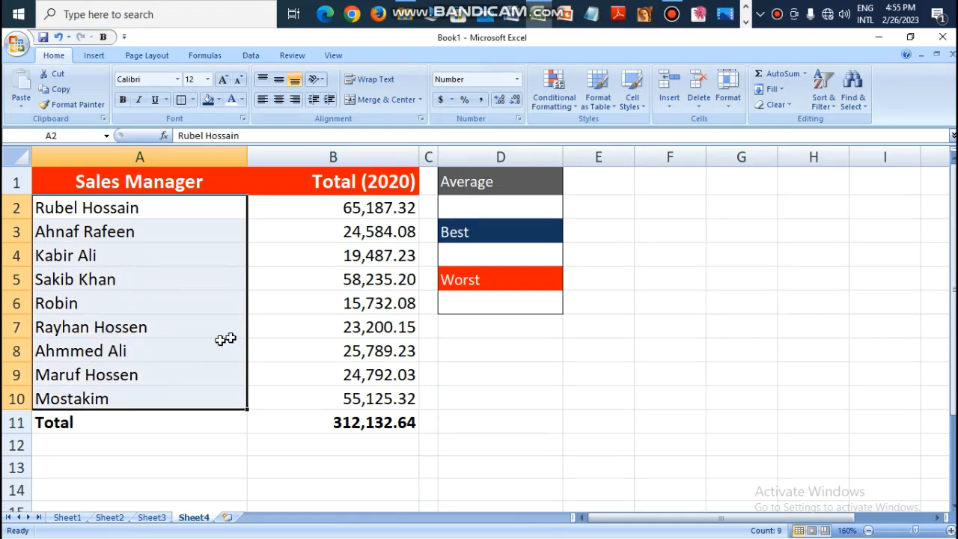
pyautogui.moveTo(369, 215); pyautogui.dragTo(365, 387)
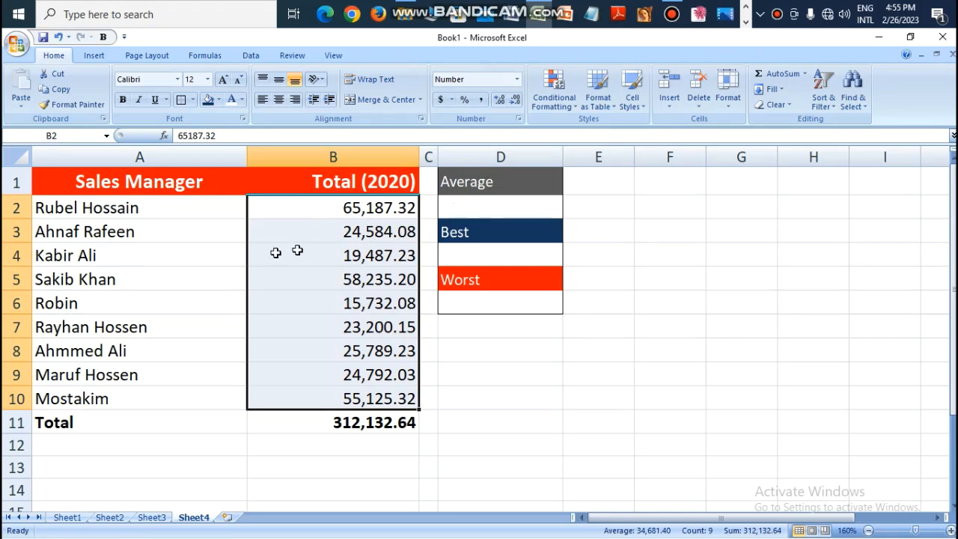
pyautogui.click(499, 209)
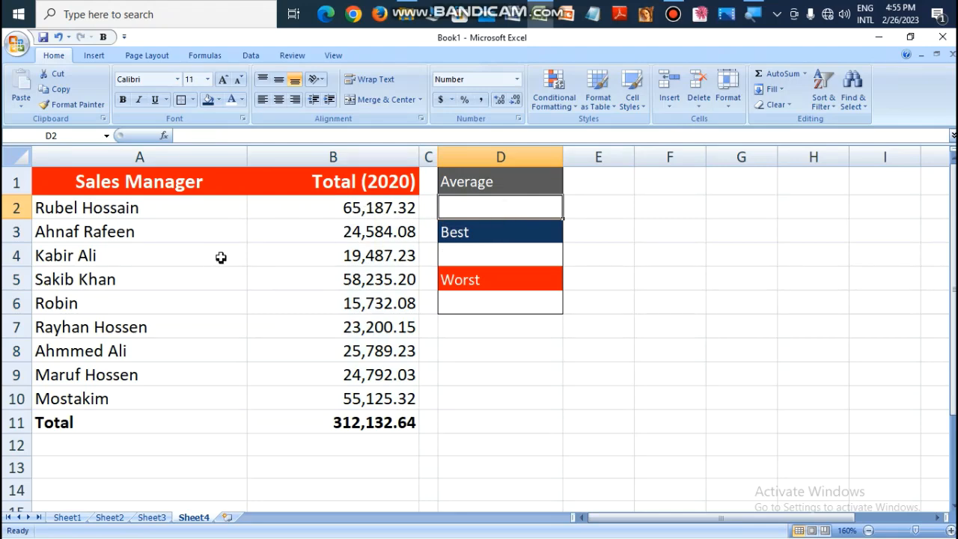
pyautogui.moveTo(355, 408); pyautogui.dragTo(356, 207)
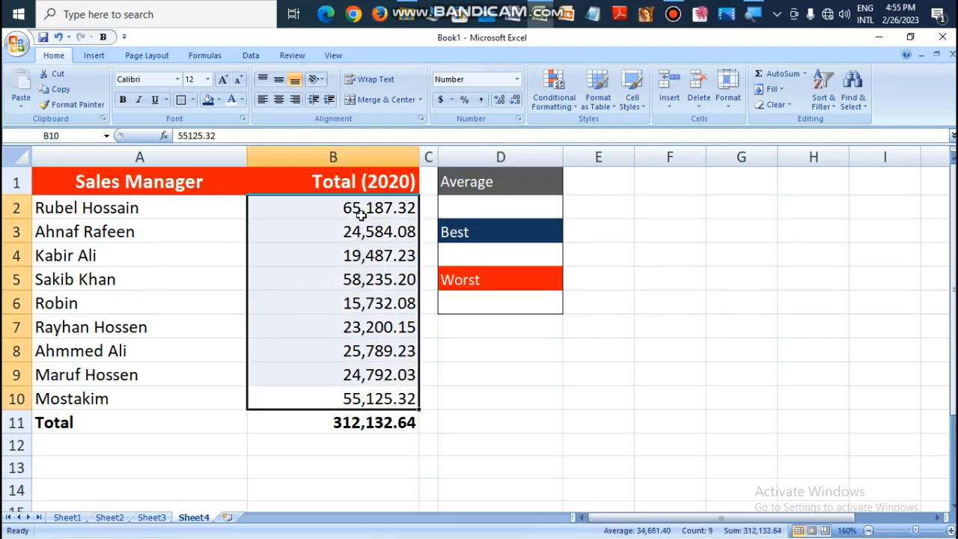
pyautogui.click(448, 233)
pyautogui.click(462, 258)
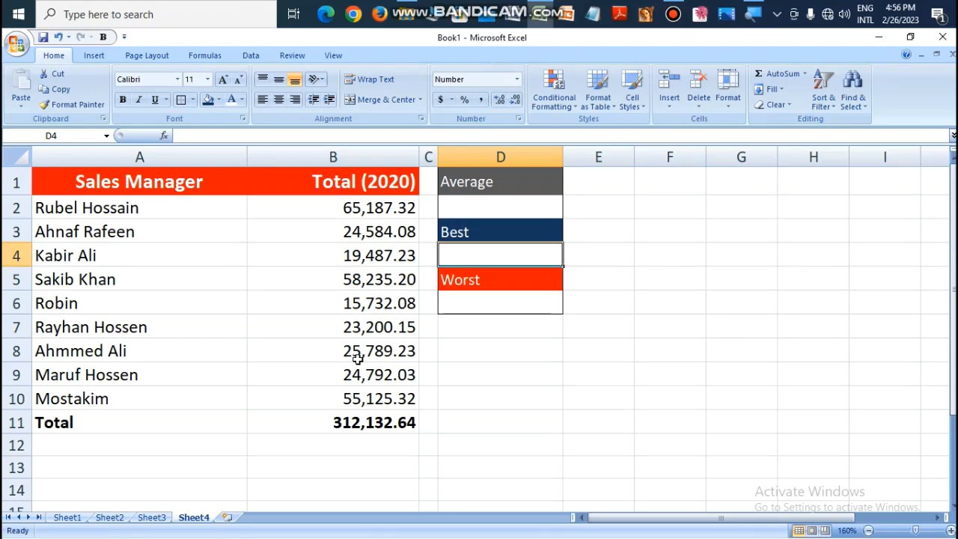
pyautogui.click(467, 303)
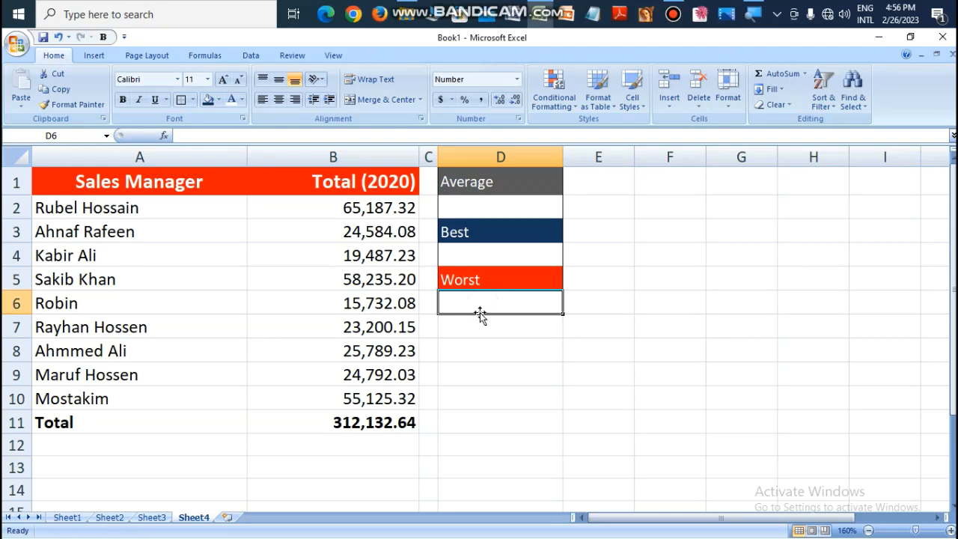
# Step: Calculate the average of the 2020 sales totals in cell D2 with the formula =AVERAGE(B2:B10)
pyautogui.click(474, 209)
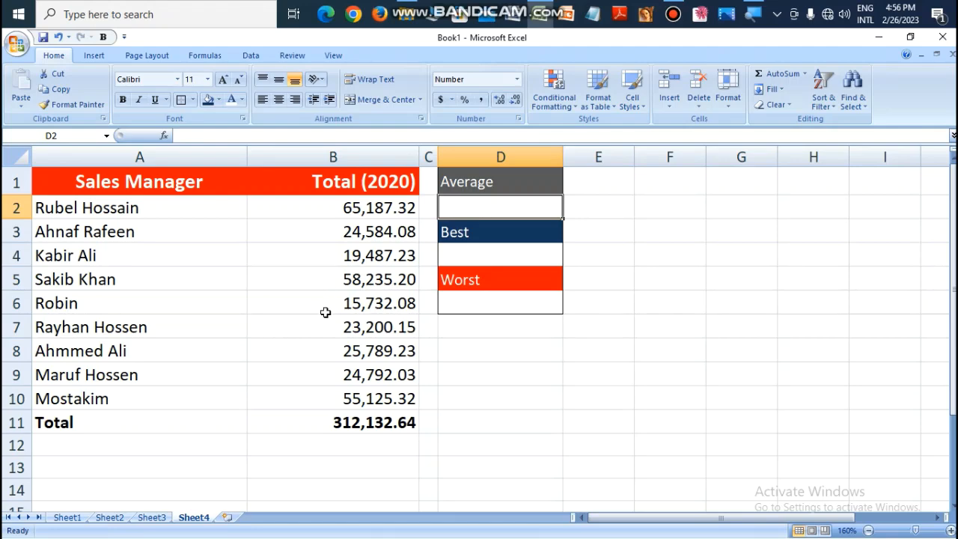
pyautogui.write('=')
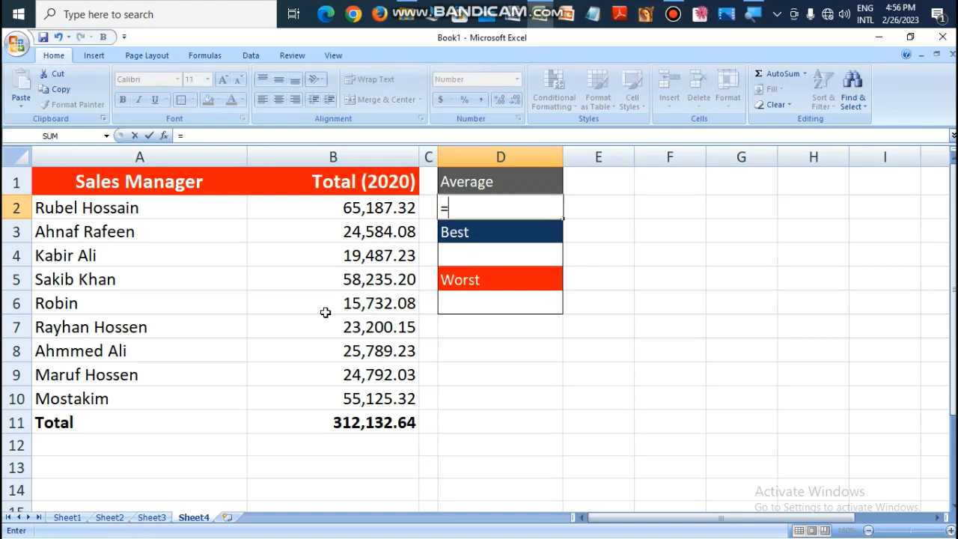
pyautogui.write('A')
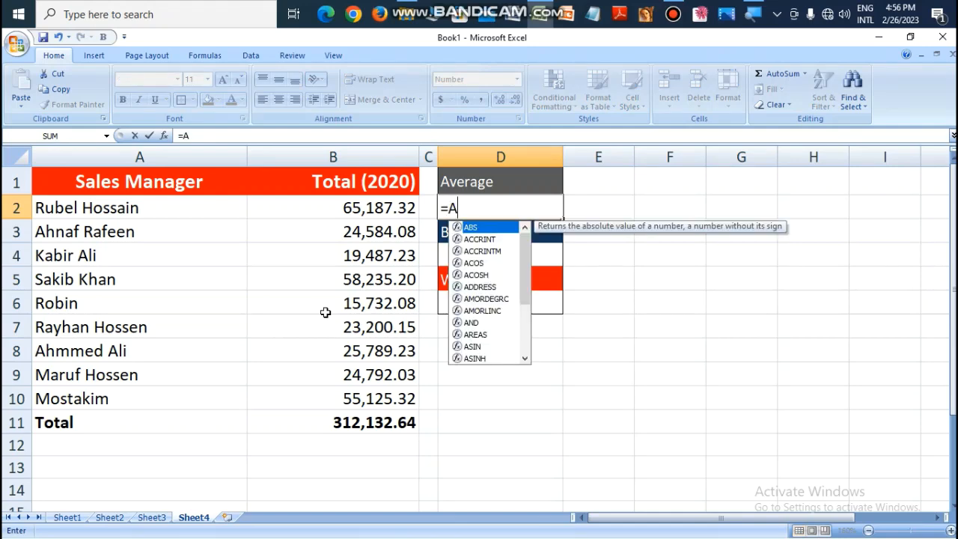
pyautogui.write('ve')
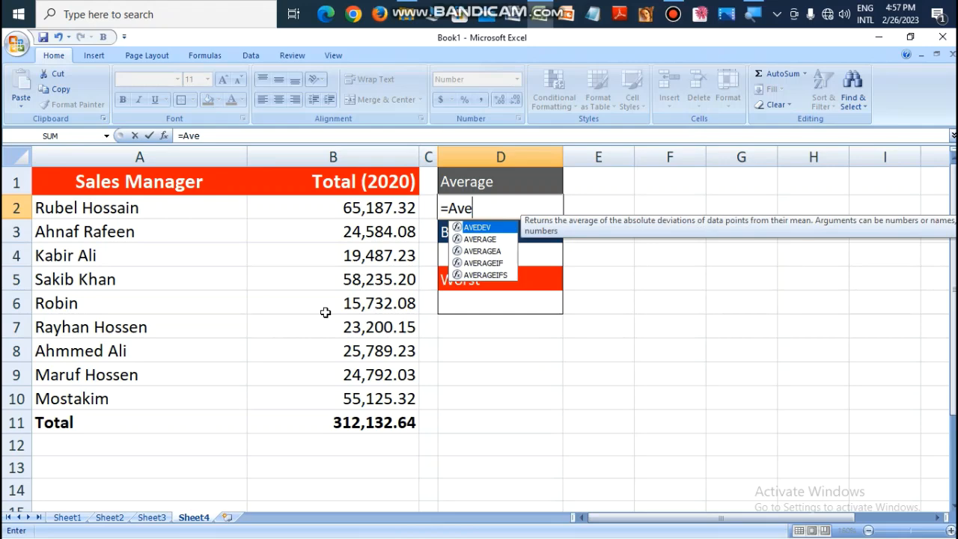
pyautogui.write('r')
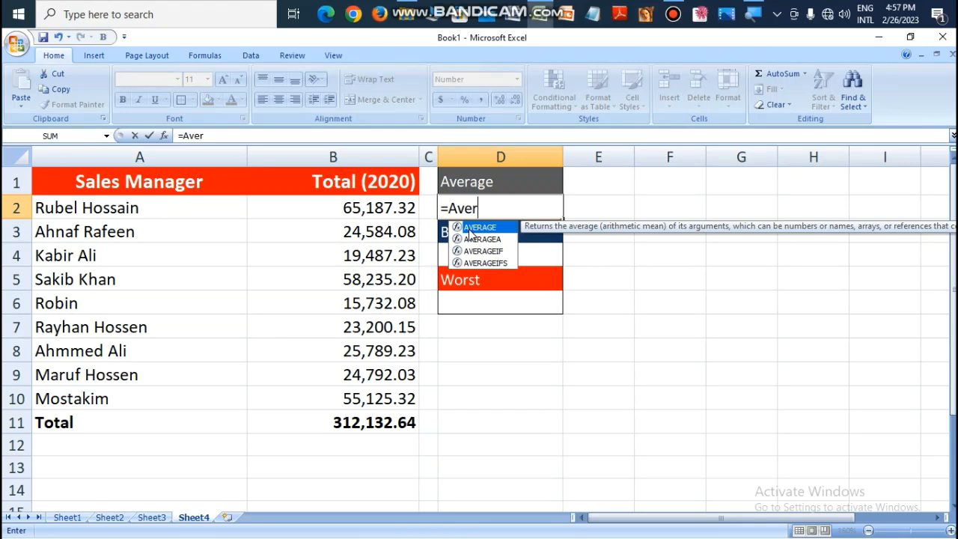
pyautogui.doubleClick(469, 229)
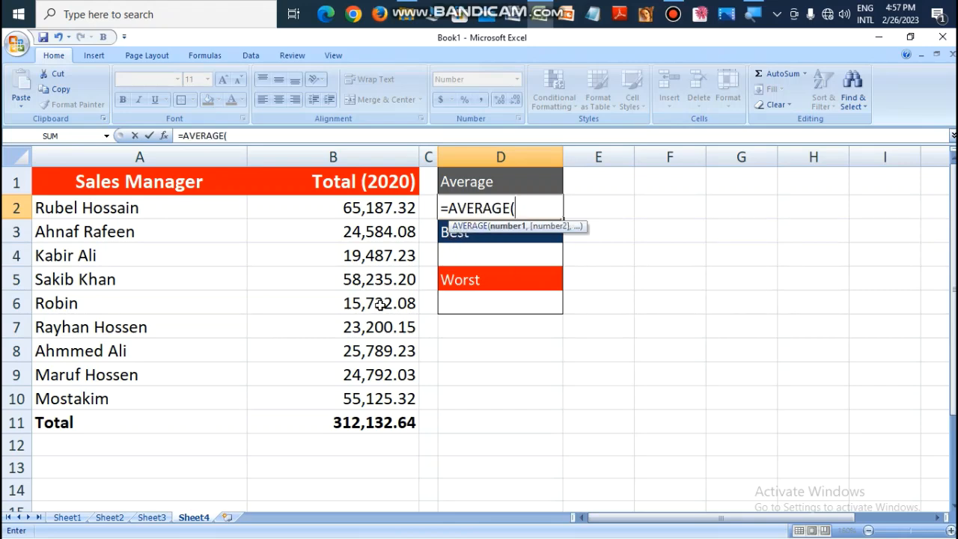
pyautogui.click(352, 210)
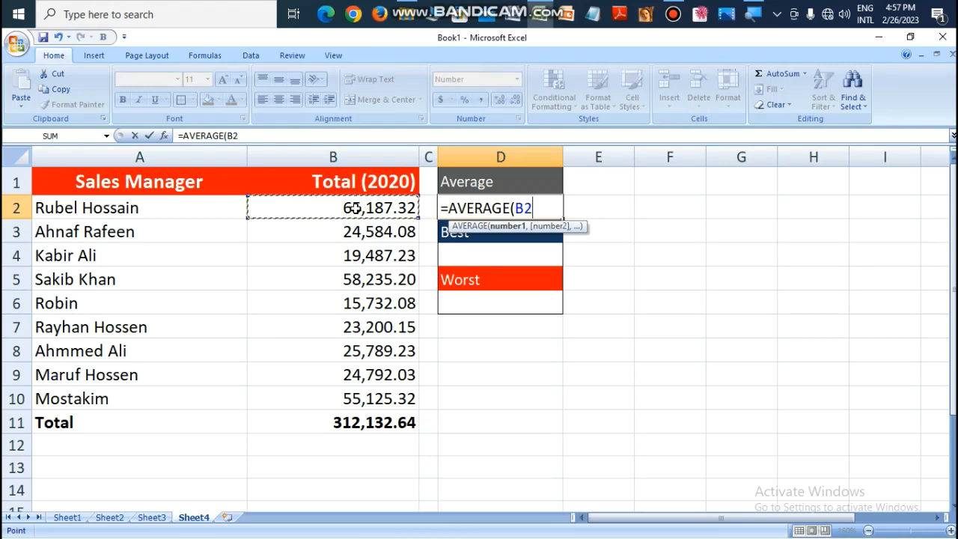
pyautogui.moveTo(355, 209); pyautogui.dragTo(352, 398)
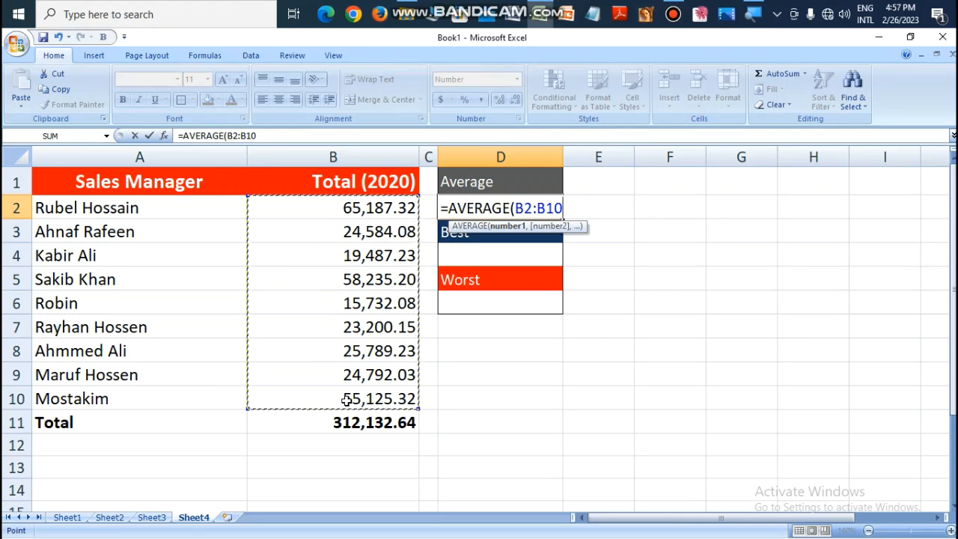
pyautogui.write(')')
pyautogui.press('Return')
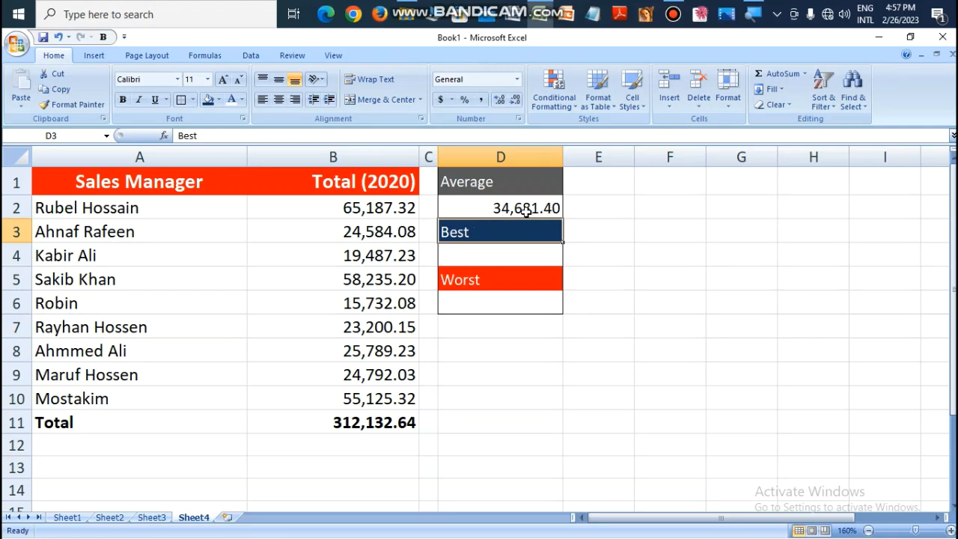
pyautogui.moveTo(414, 208); pyautogui.dragTo(389, 393)
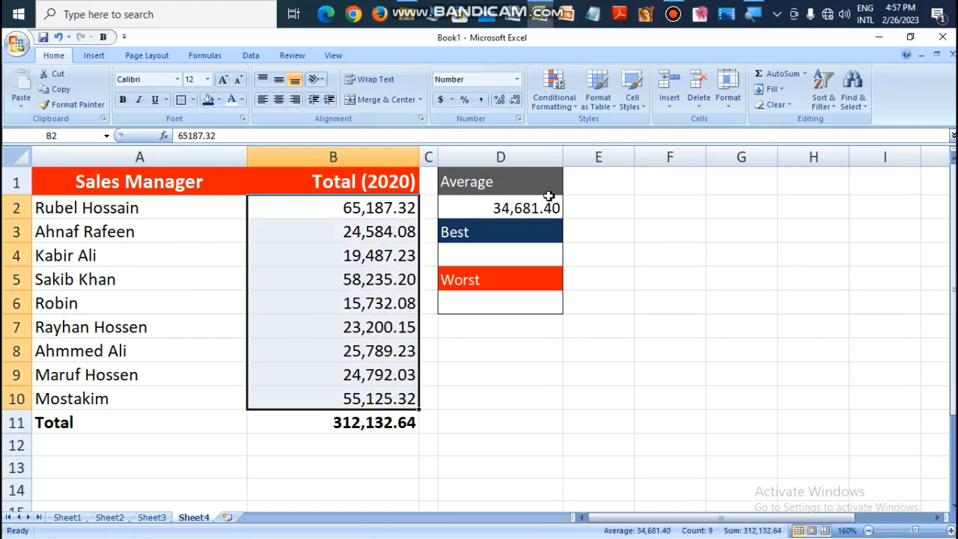
pyautogui.click(539, 217)
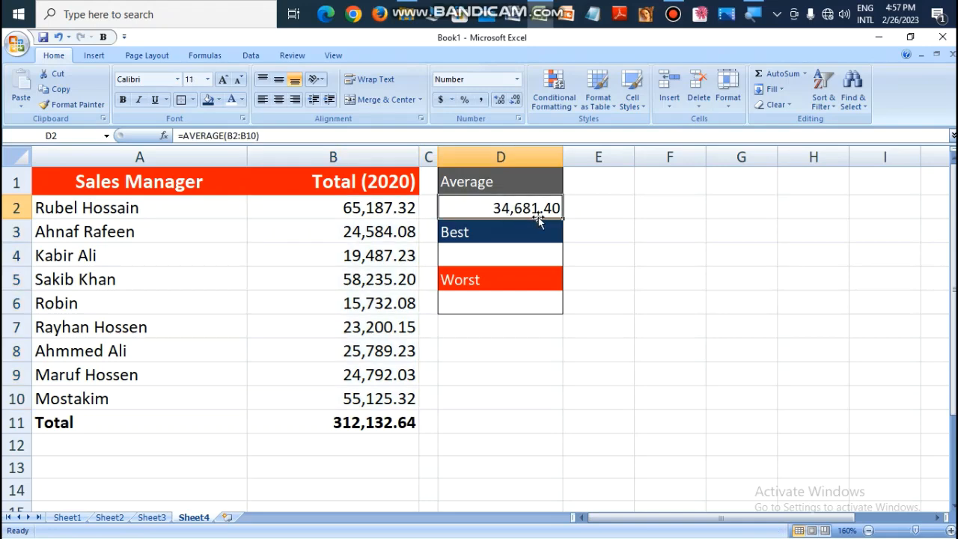
# Step: Find the best sales total in cell D4 with the formula =MAX(B2:B10) and check it against the matching manager's row
pyautogui.click(454, 236)
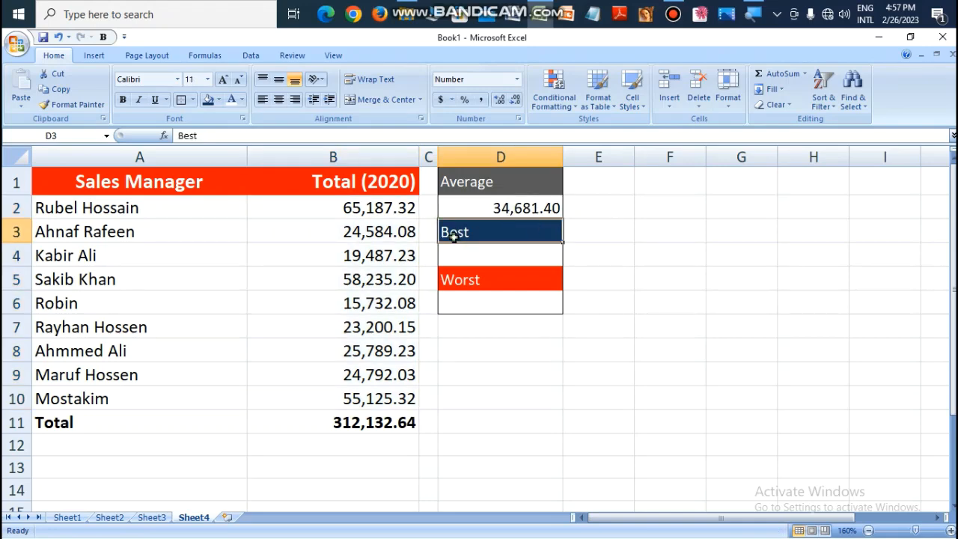
pyautogui.click(466, 257)
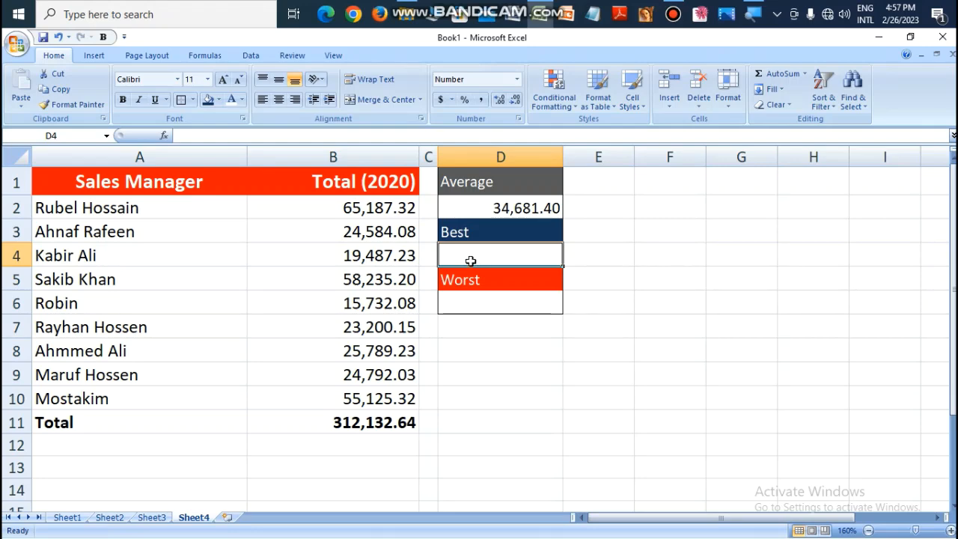
pyautogui.write('=Ma')
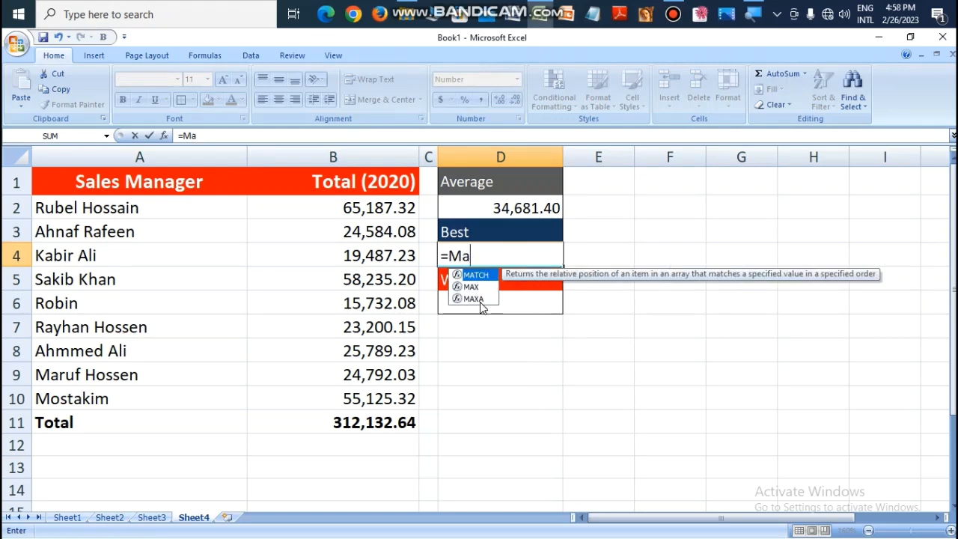
pyautogui.press('Down')
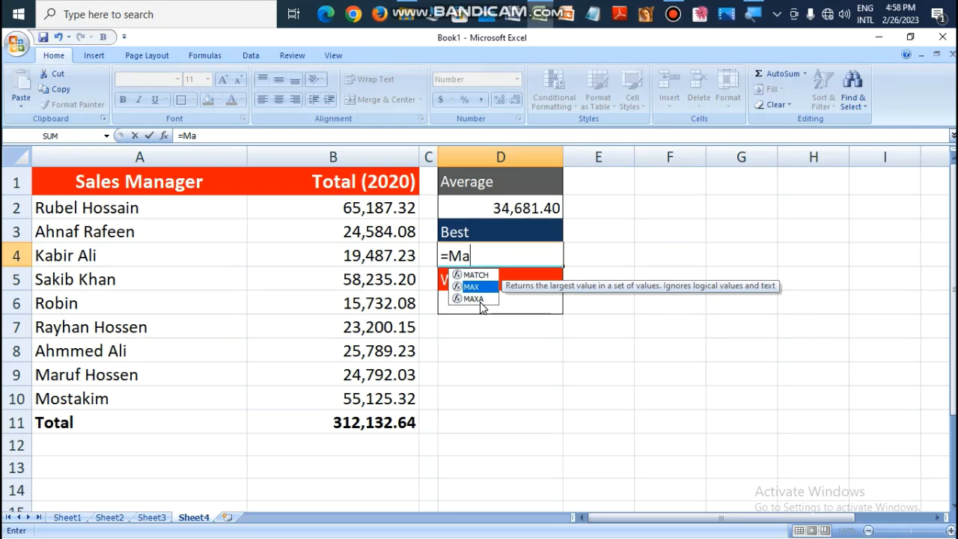
pyautogui.press('Tab')
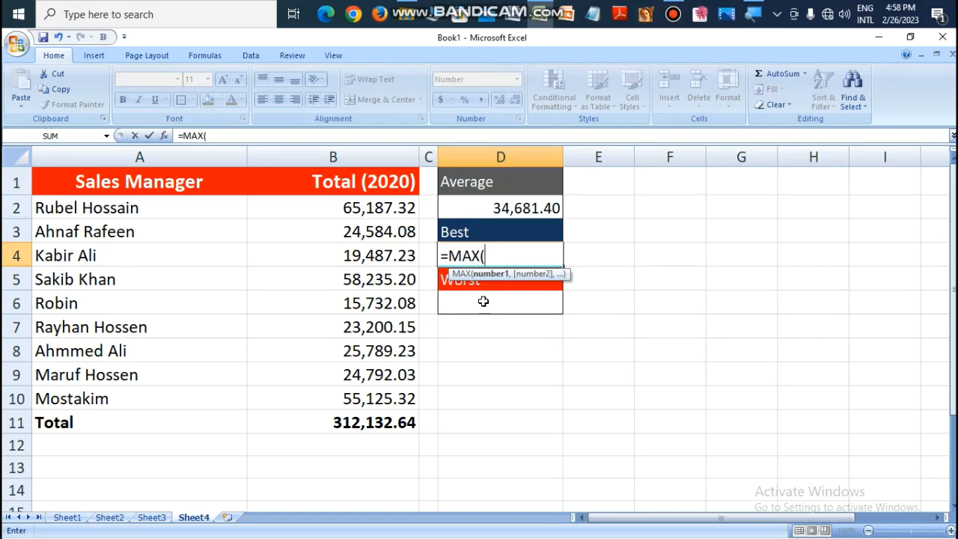
pyautogui.click(366, 210)
pyautogui.moveTo(366, 211); pyautogui.dragTo(374, 396)
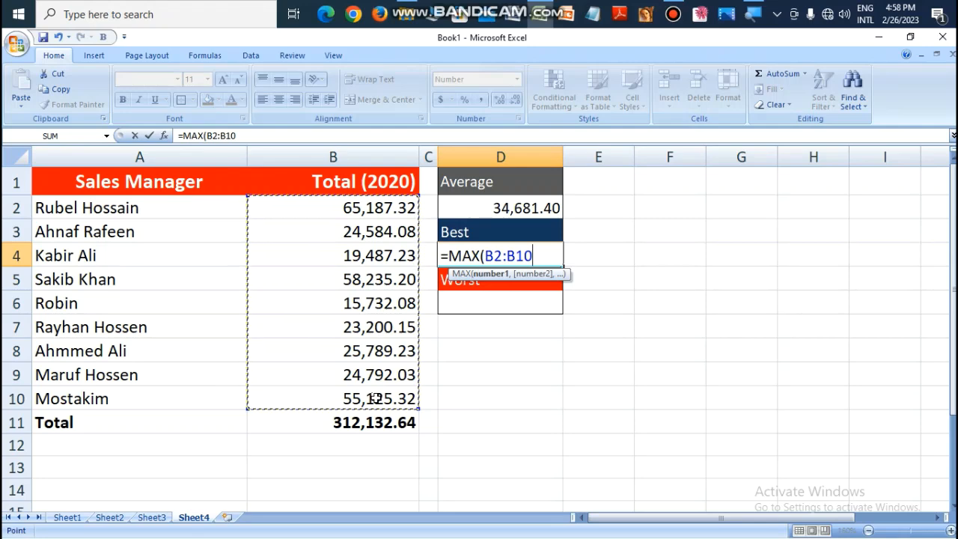
pyautogui.write(')')
pyautogui.press('Return')
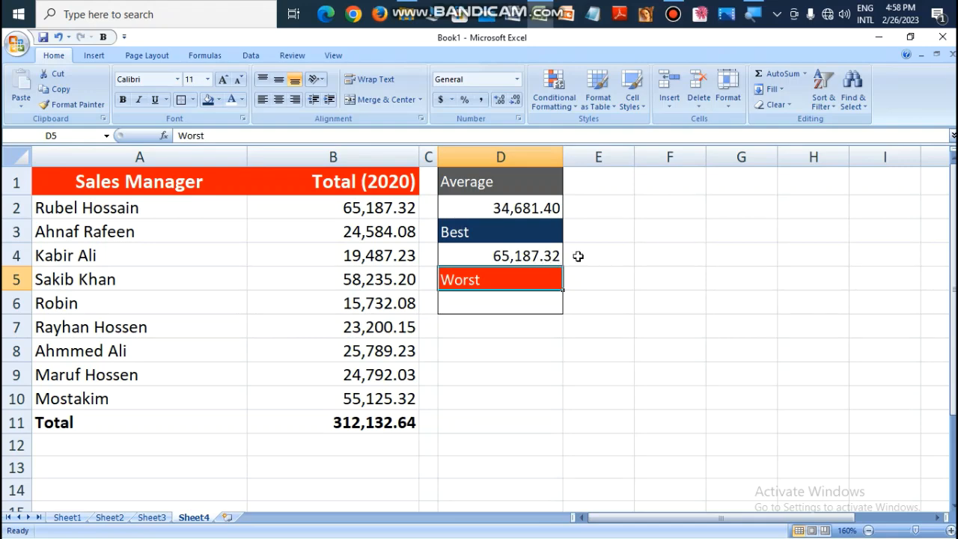
pyautogui.moveTo(120, 217); pyautogui.dragTo(316, 216)
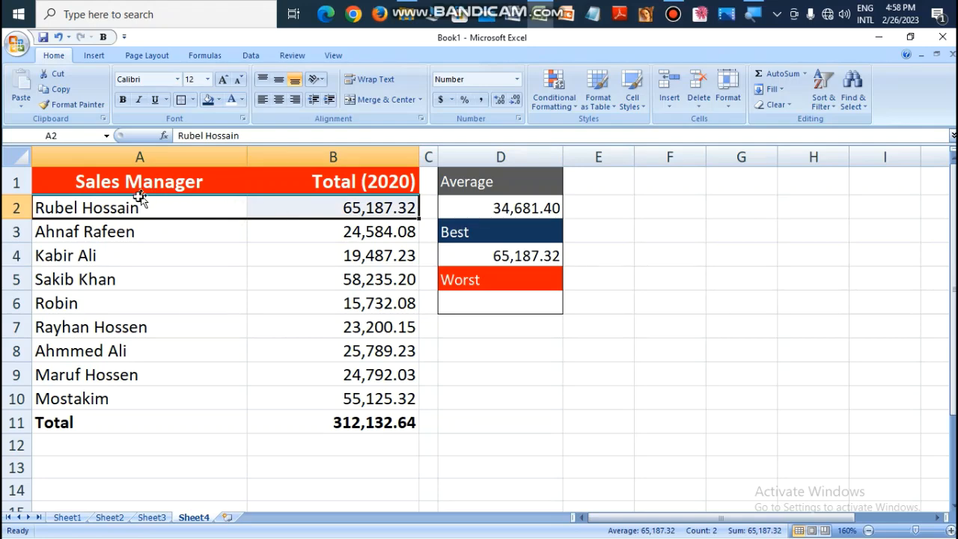
# Step: Find the worst sales total in cell D6 with the formula =MIN(B2:B10) and check it against the matching manager's row
pyautogui.click(506, 300)
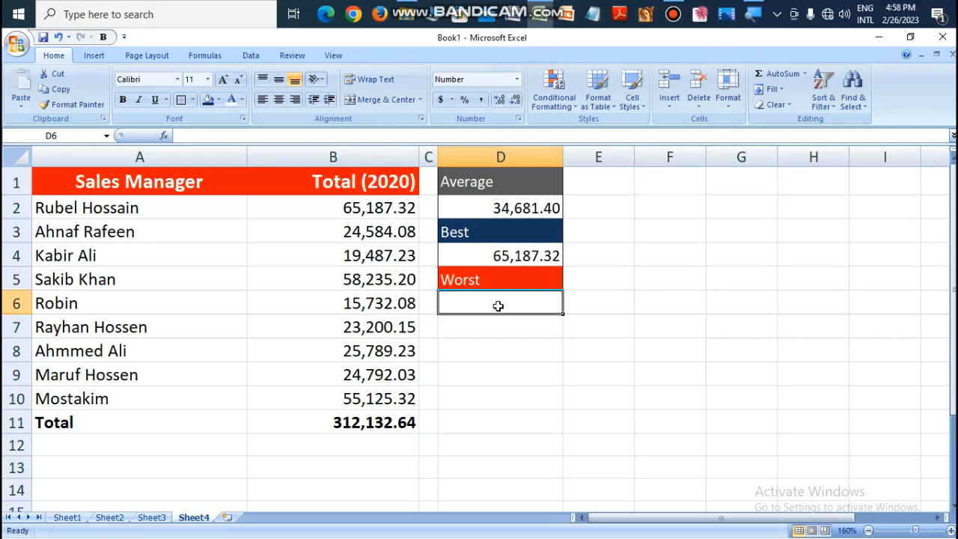
pyautogui.write('=')
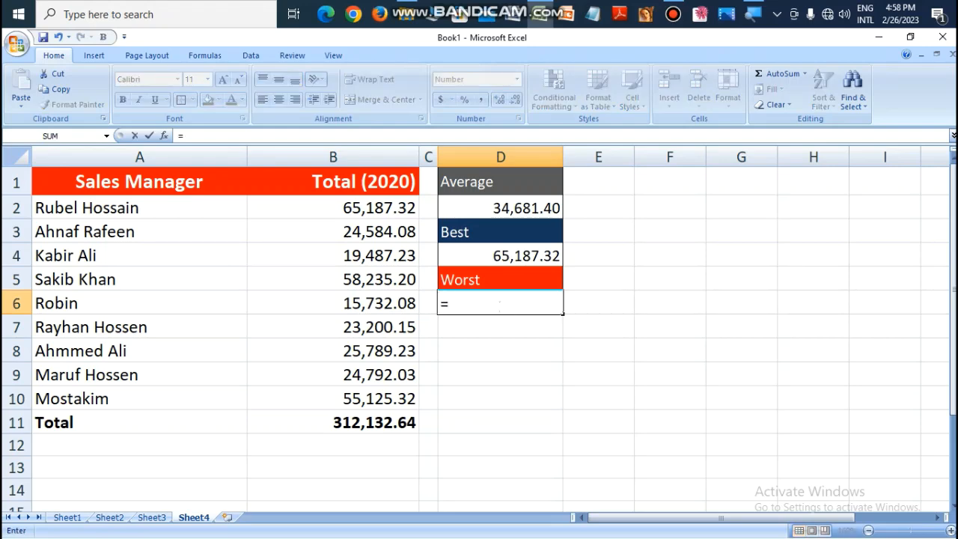
pyautogui.write('Mi')
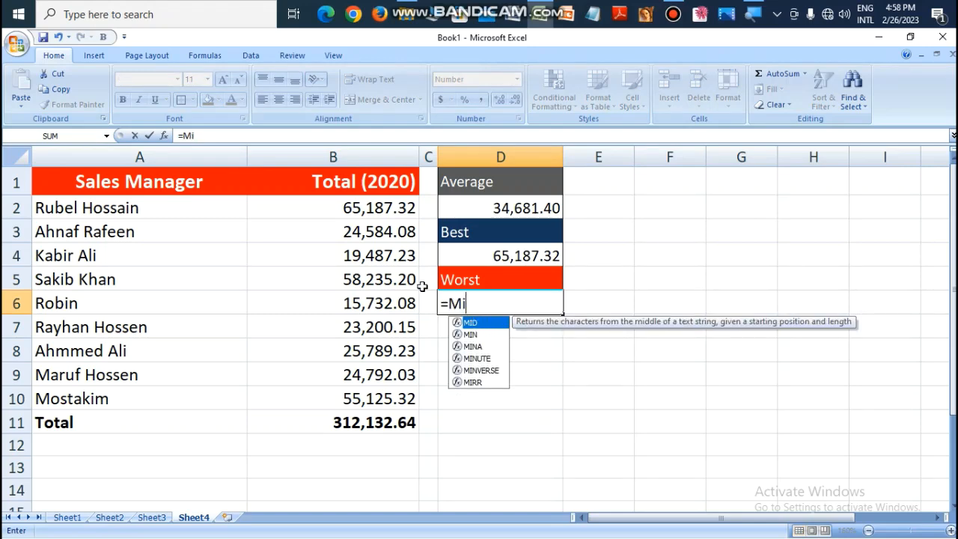
pyautogui.click(482, 338)
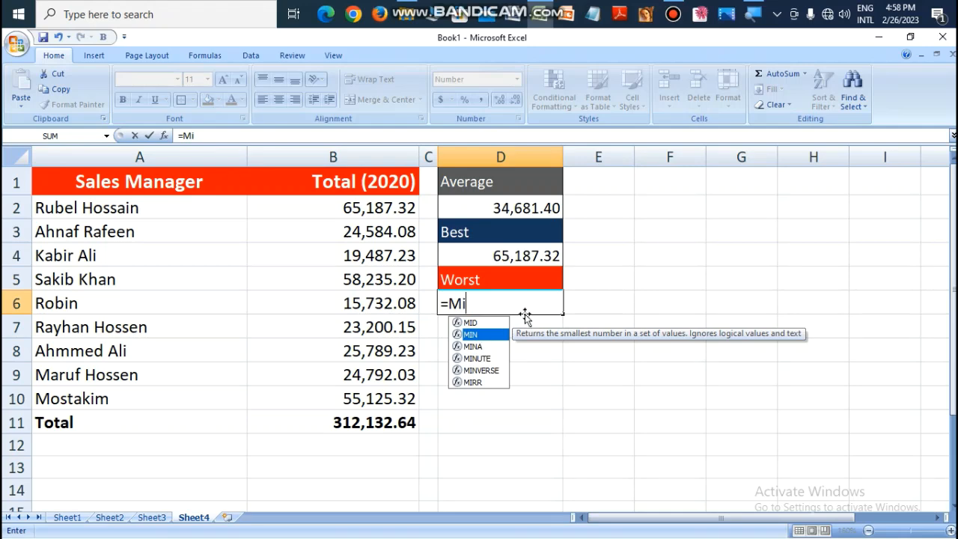
pyautogui.doubleClick(491, 337)
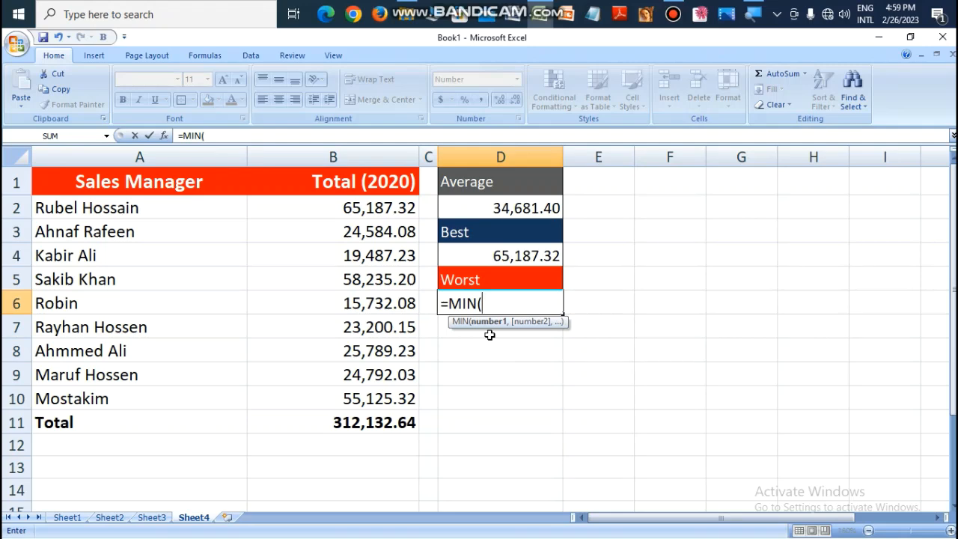
pyautogui.click(363, 211)
pyautogui.moveTo(362, 211); pyautogui.dragTo(366, 399)
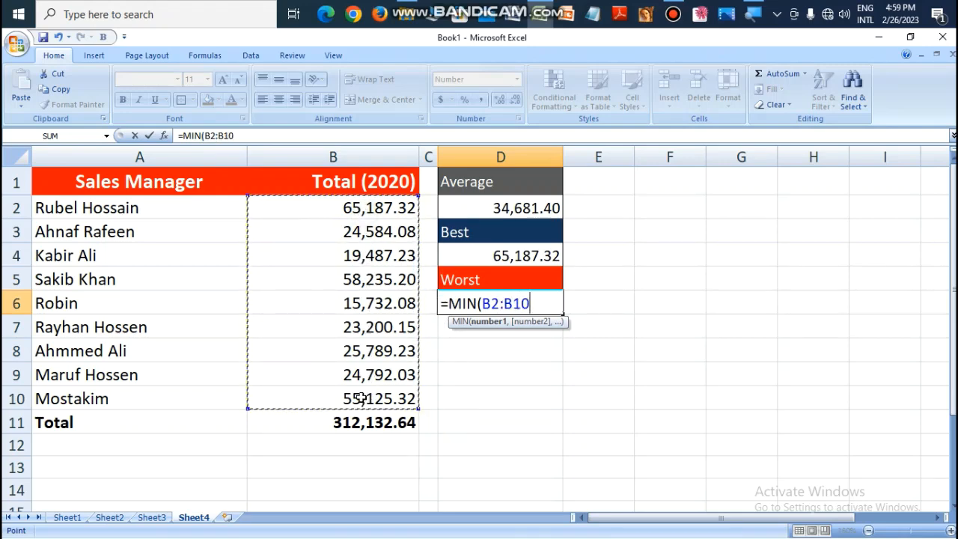
pyautogui.write(')')
pyautogui.press('Return')
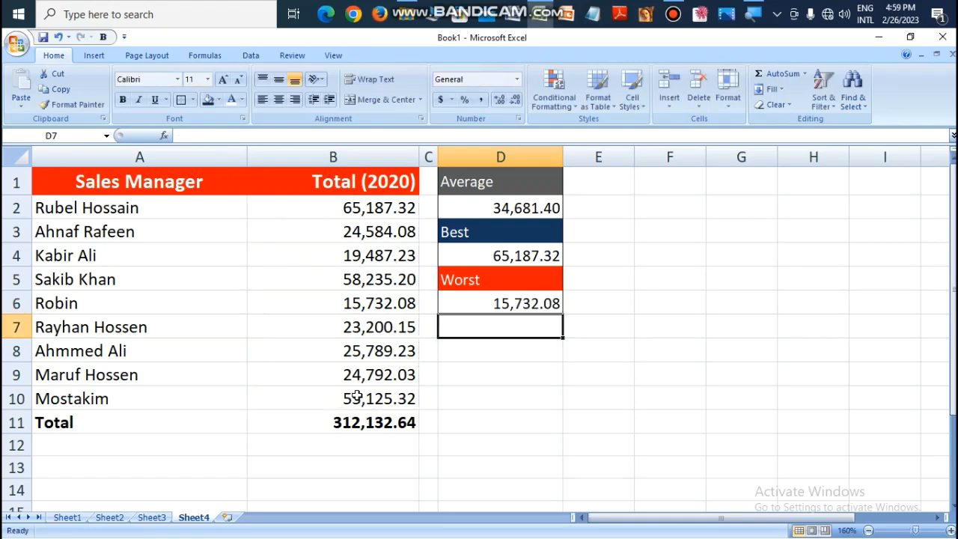
pyautogui.click(525, 305)
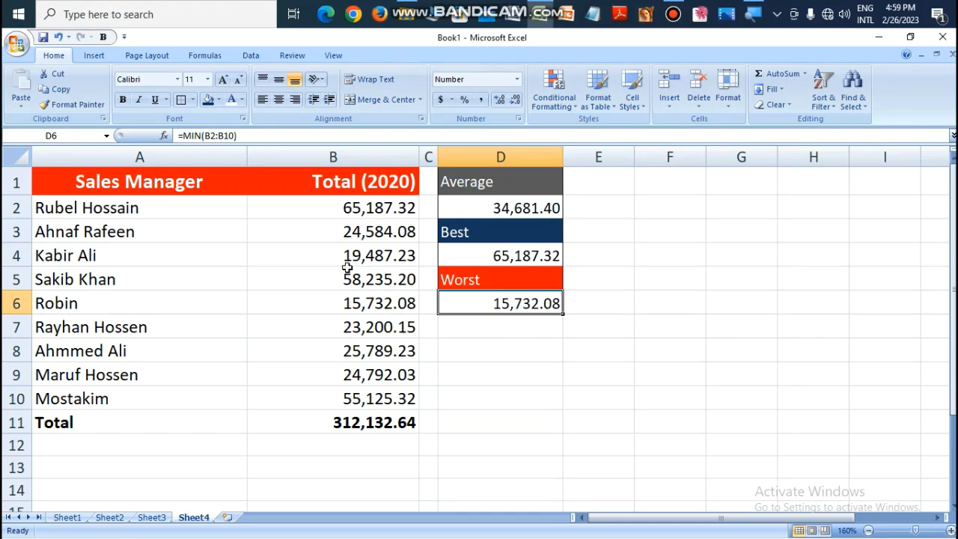
pyautogui.click(211, 317)
pyautogui.click(200, 305)
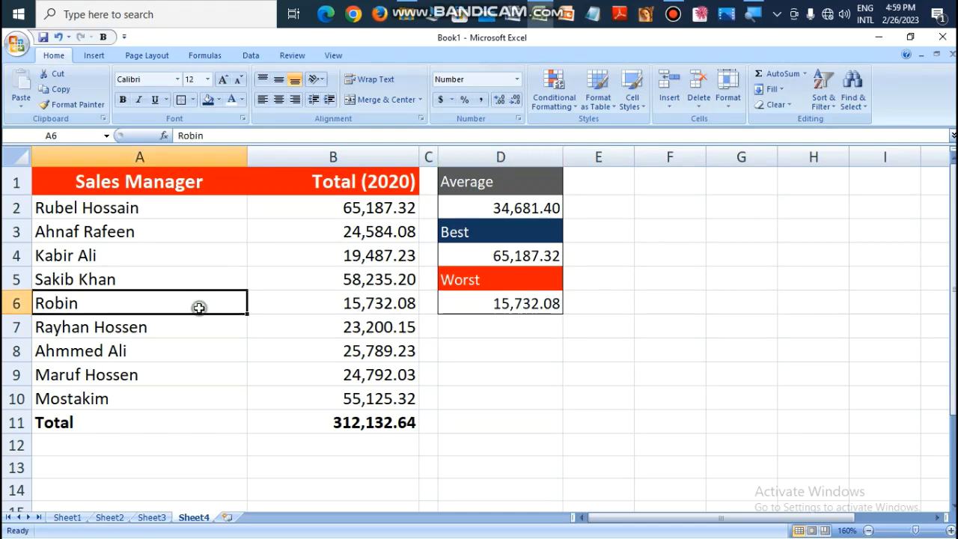
pyautogui.moveTo(246, 298); pyautogui.dragTo(311, 304)
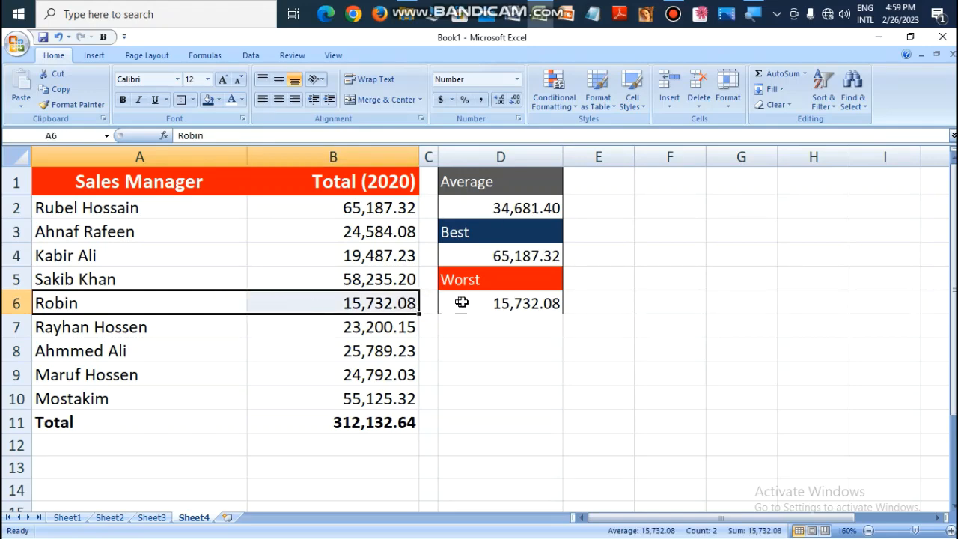
# Step: Review the MIN and MAX formulas in D6 and D4, and enter the label Best in cell D8
pyautogui.click(529, 301)
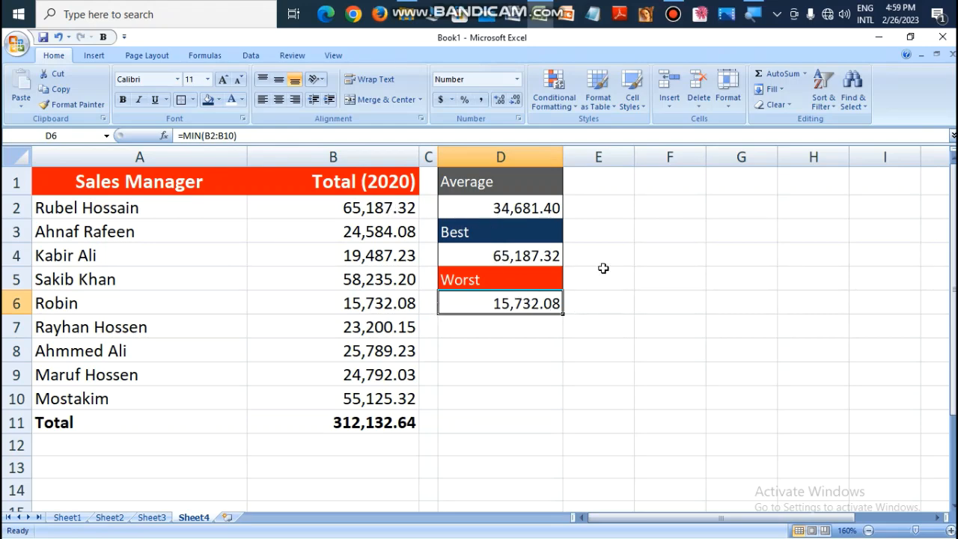
pyautogui.click(512, 258)
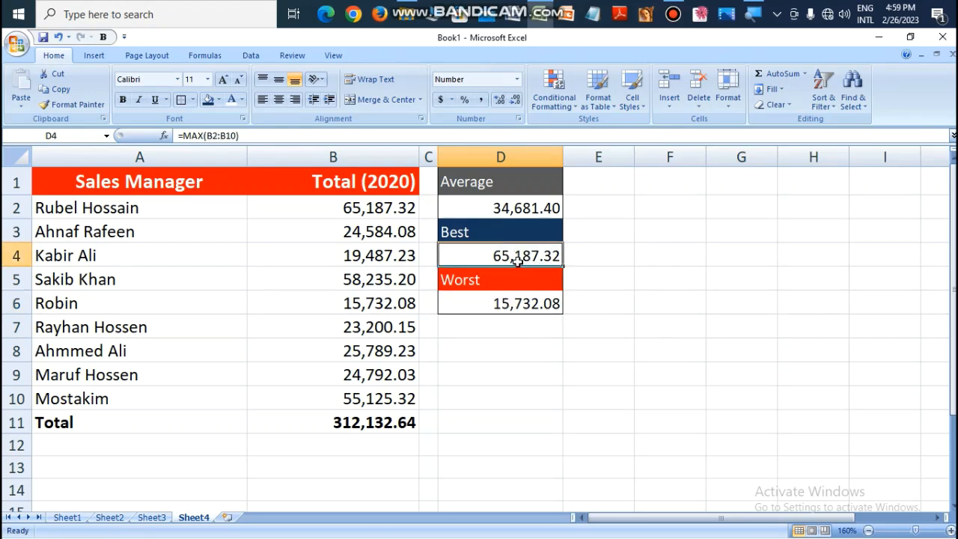
pyautogui.click(510, 354)
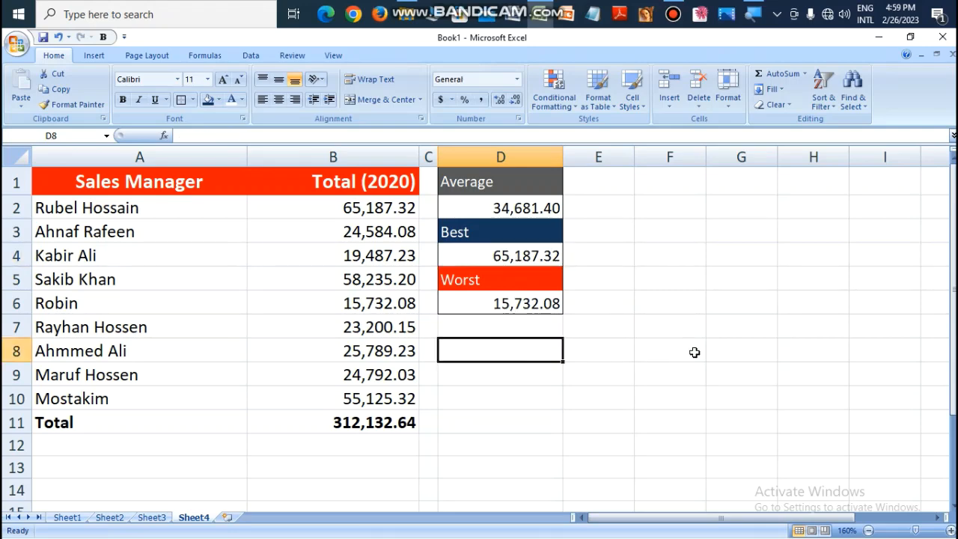
pyautogui.write('N')
pyautogui.press('BackSpace')
pyautogui.write('V')
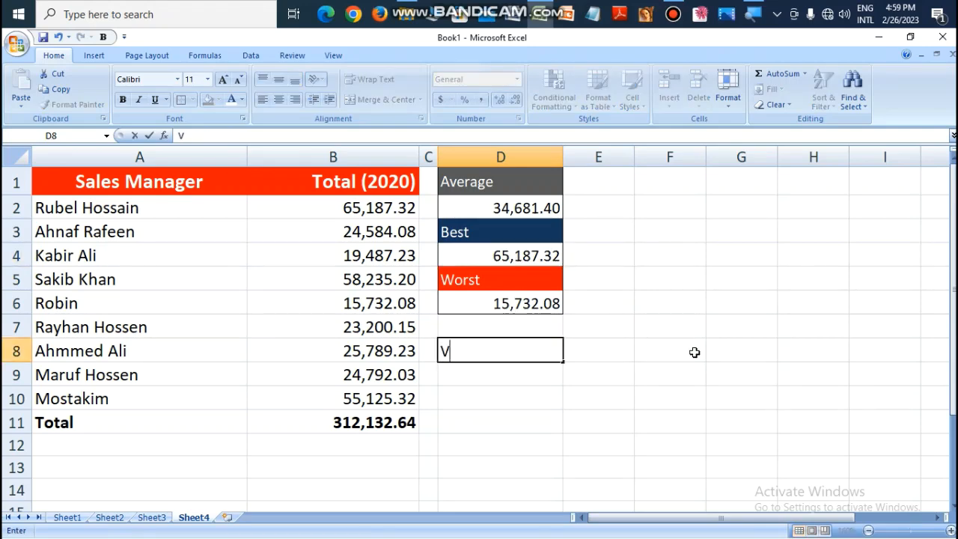
pyautogui.write('Best')
pyautogui.press('Return')
# Step: Format the Best label in cell D8 with a dark blue fill and white font colour
pyautogui.click(501, 351)
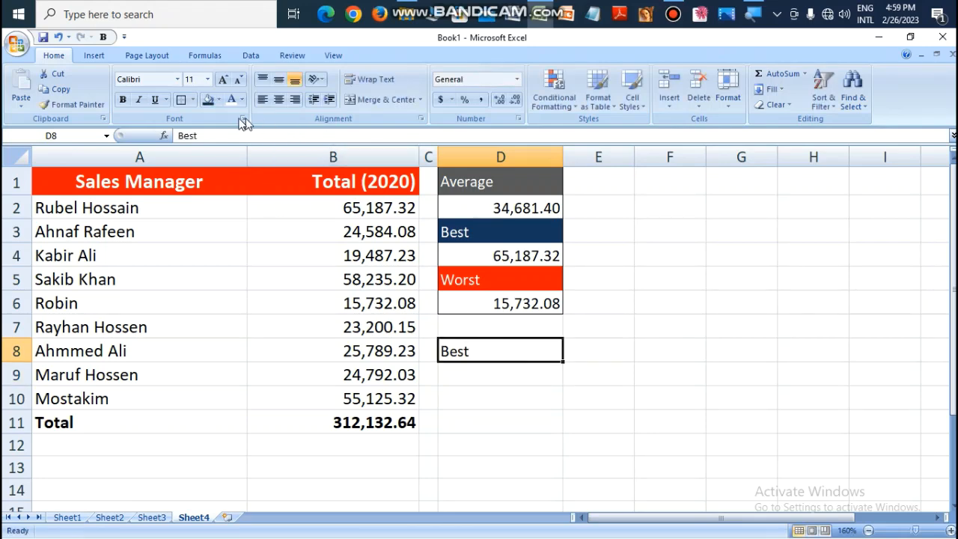
pyautogui.click(213, 104)
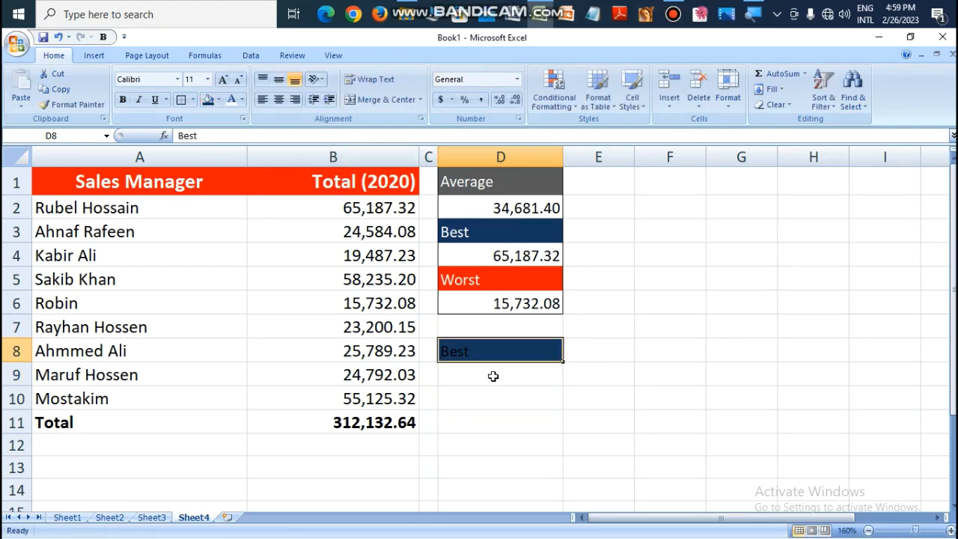
pyautogui.click(230, 102)
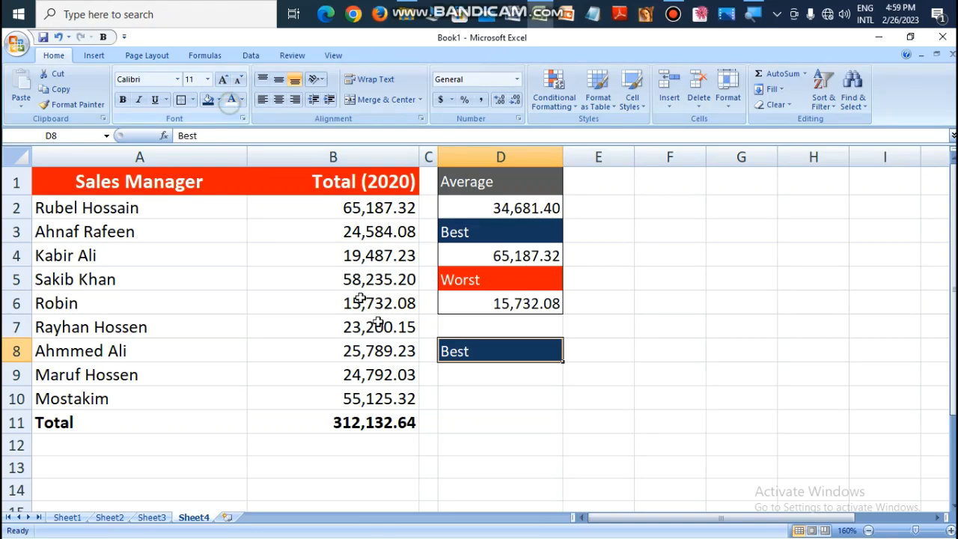
# Step: Find the best of three managers' totals in cell D9 with =MAX(B3,B7,B10) and check it against the matching manager's row
pyautogui.click(487, 373)
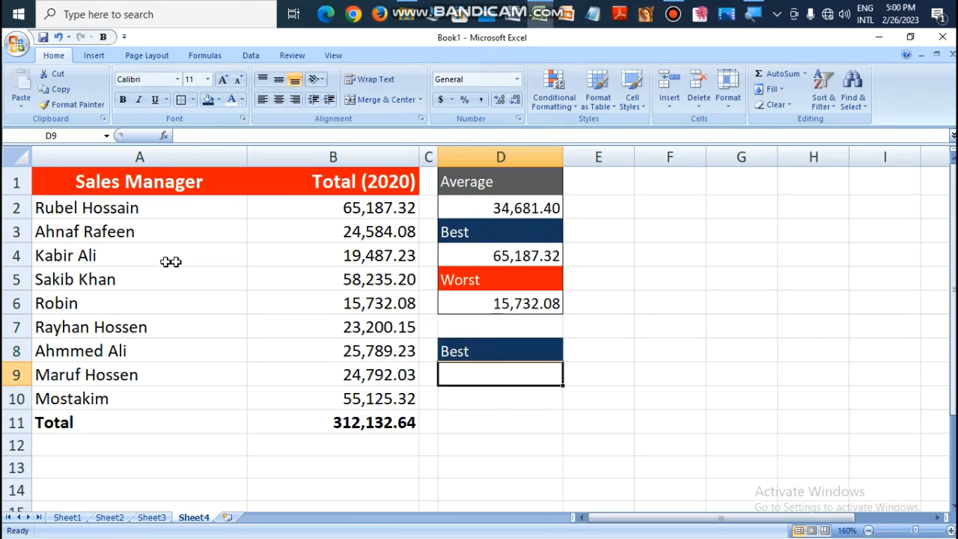
pyautogui.click(508, 260)
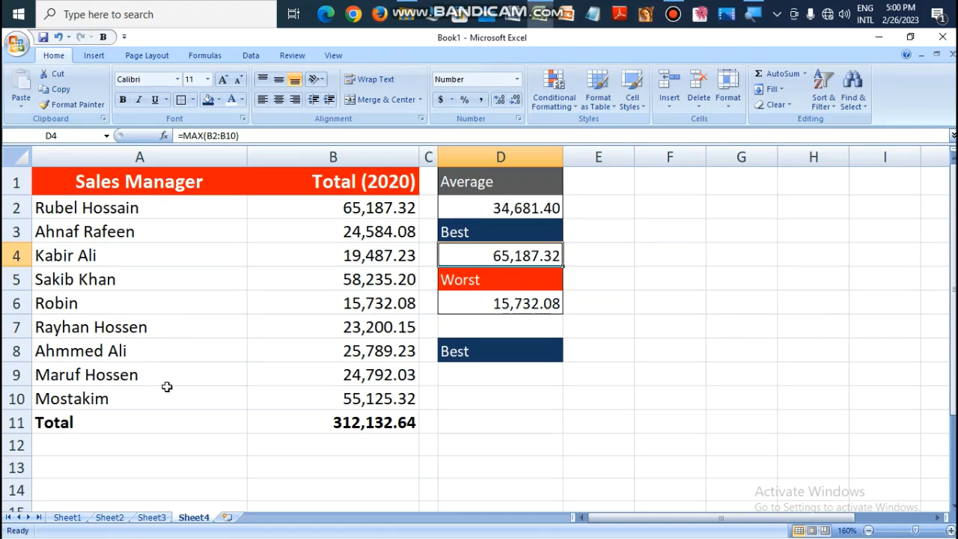
pyautogui.click(483, 377)
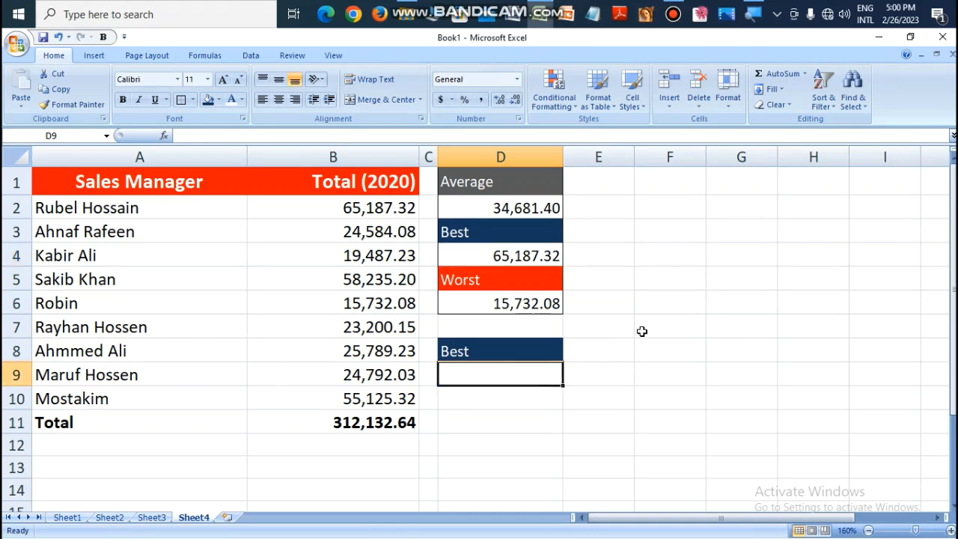
pyautogui.write('=')
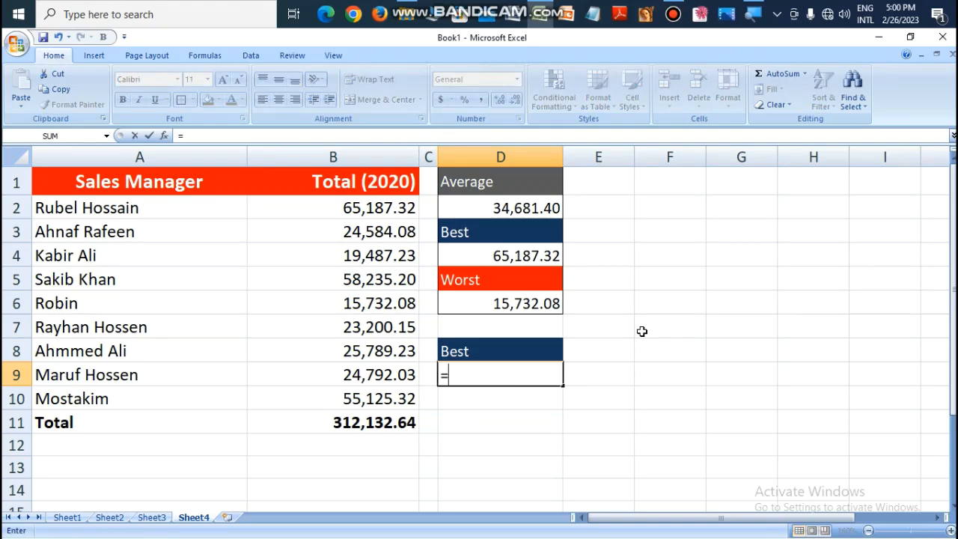
pyautogui.write('Ma')
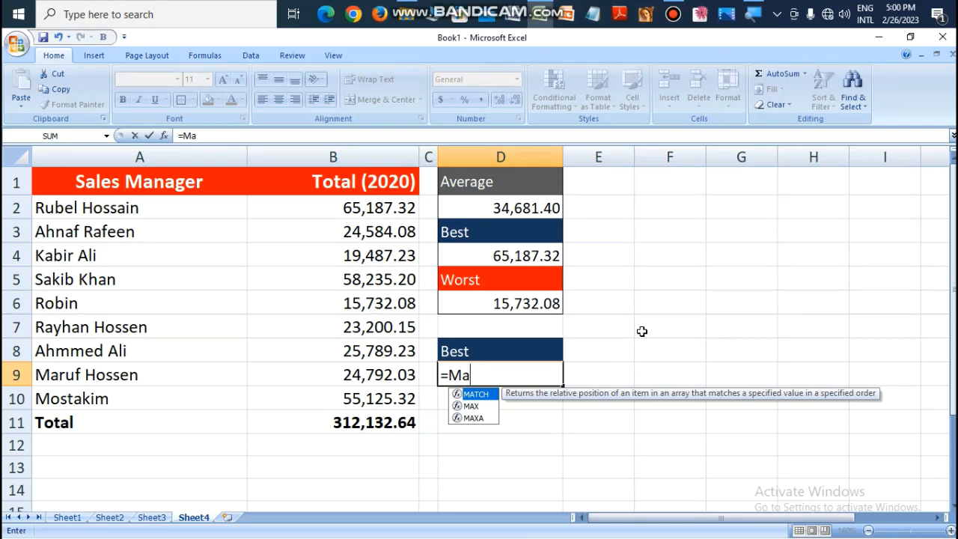
pyautogui.press('Down')
pyautogui.press('Tab')
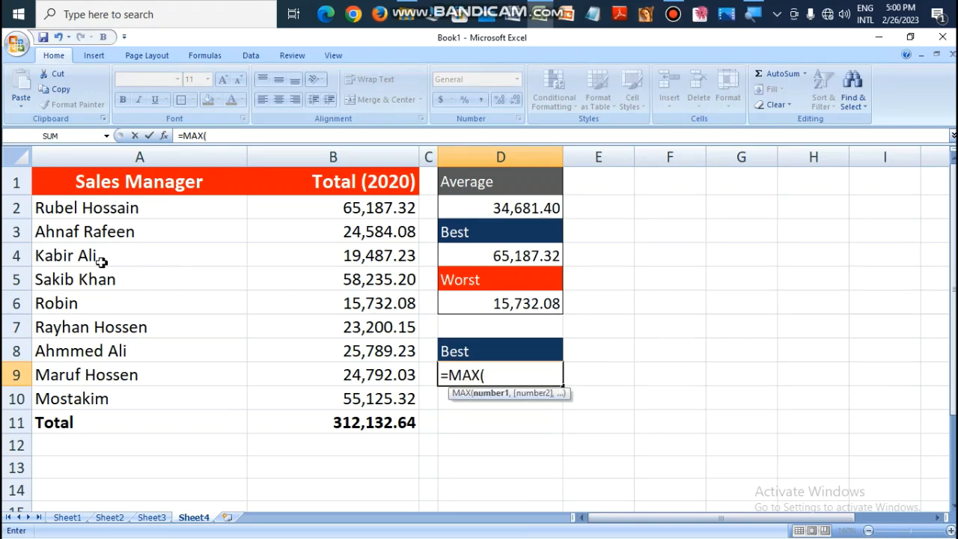
pyautogui.click(334, 233)
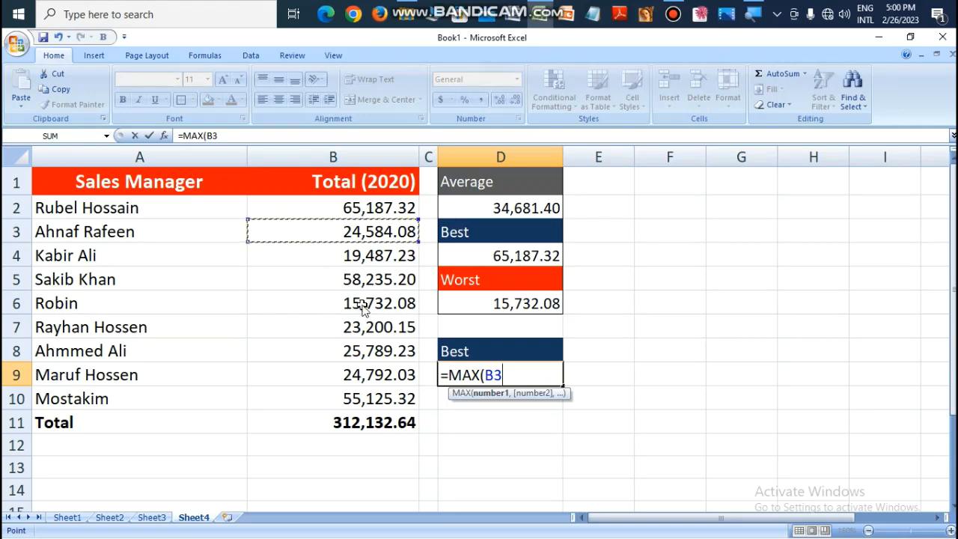
pyautogui.write(',')
pyautogui.click(364, 330)
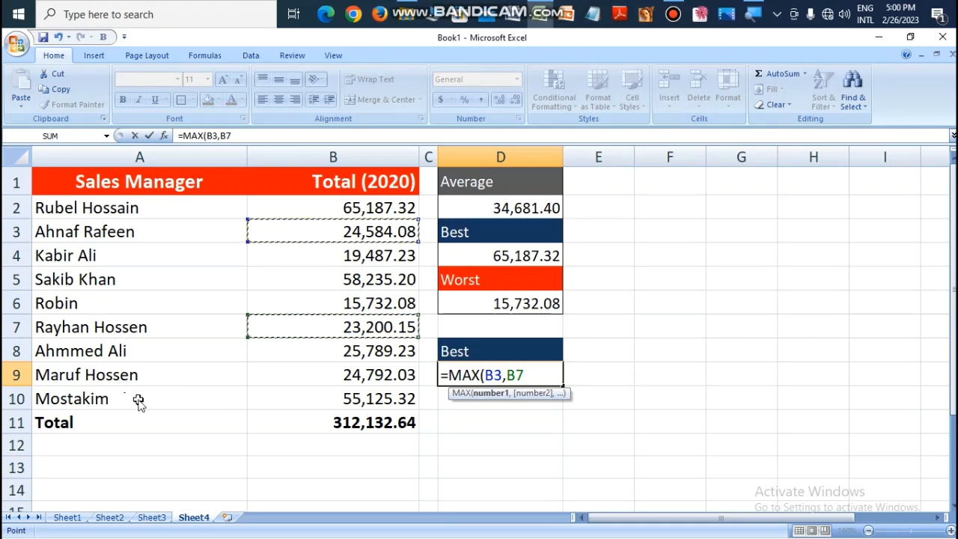
pyautogui.write(',')
pyautogui.click(352, 397)
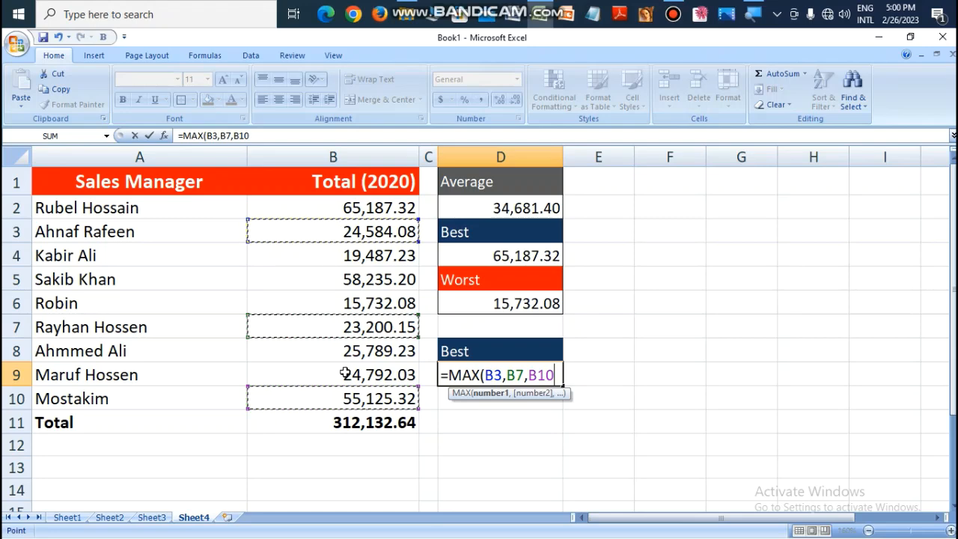
pyautogui.write(')')
pyautogui.press('Return')
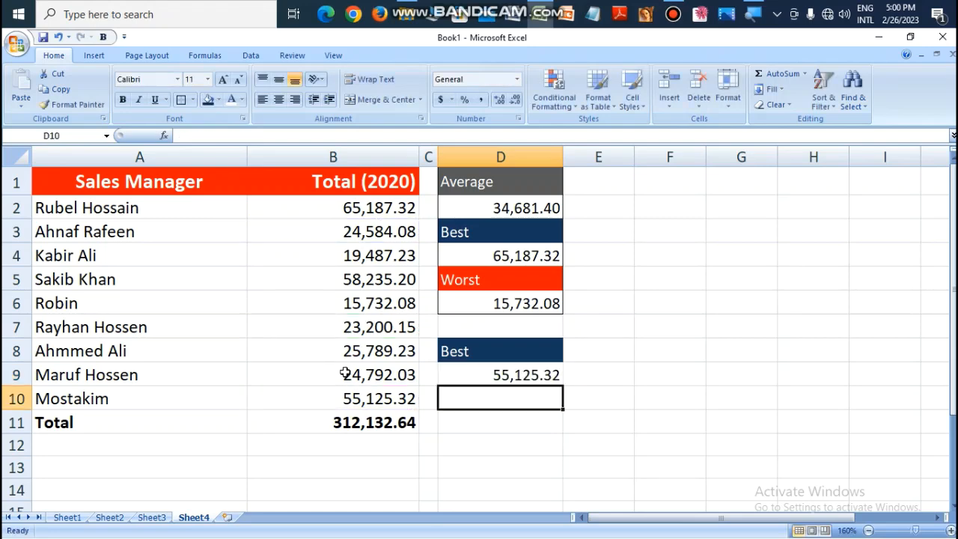
pyautogui.click(509, 375)
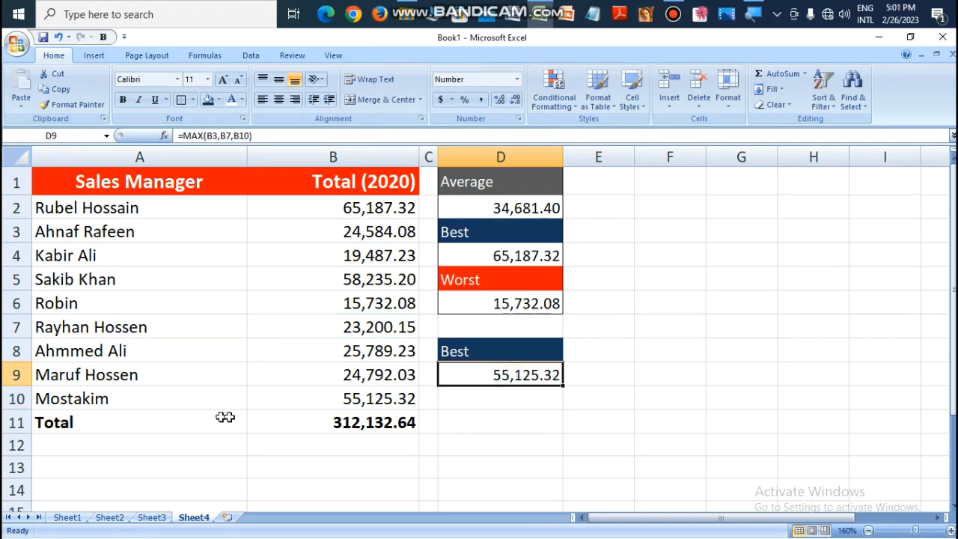
pyautogui.moveTo(379, 396); pyautogui.dragTo(186, 401)
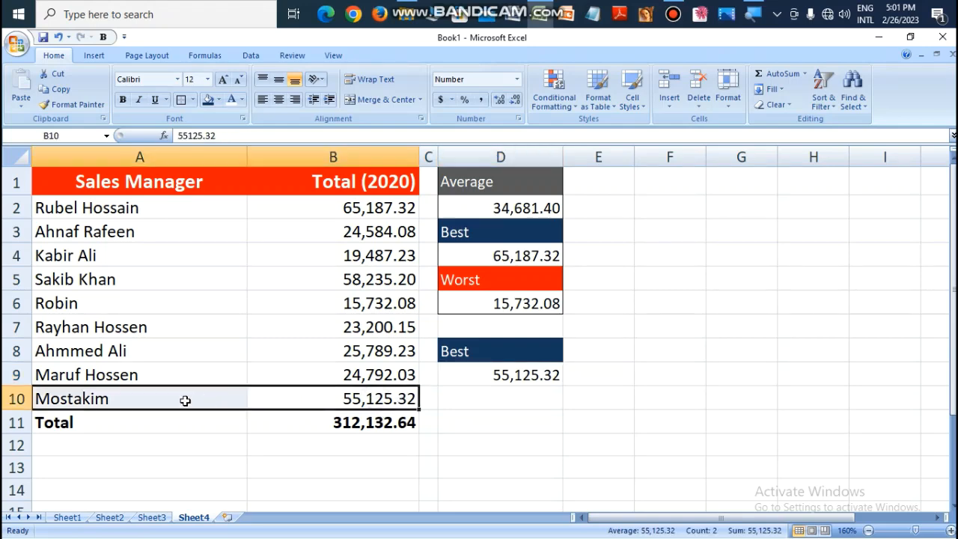
pyautogui.click(555, 378)
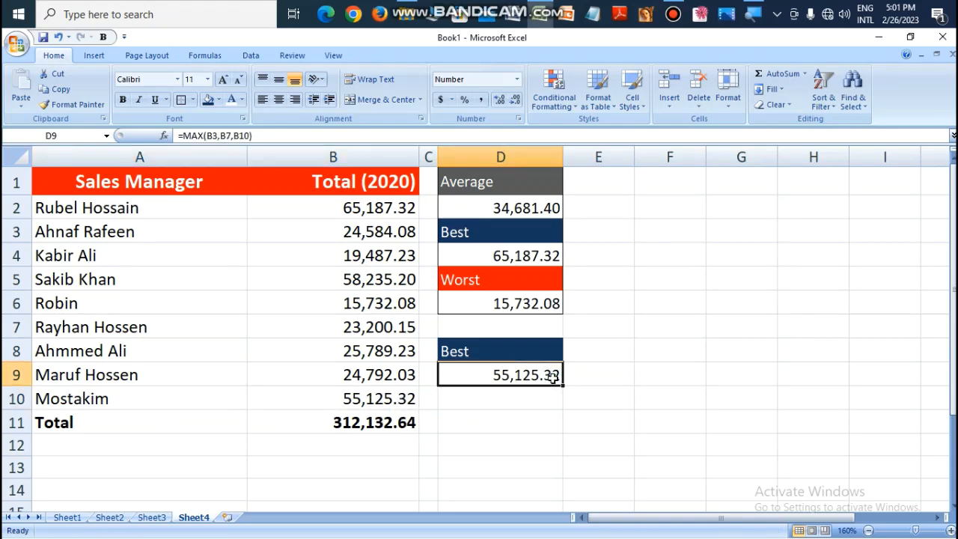